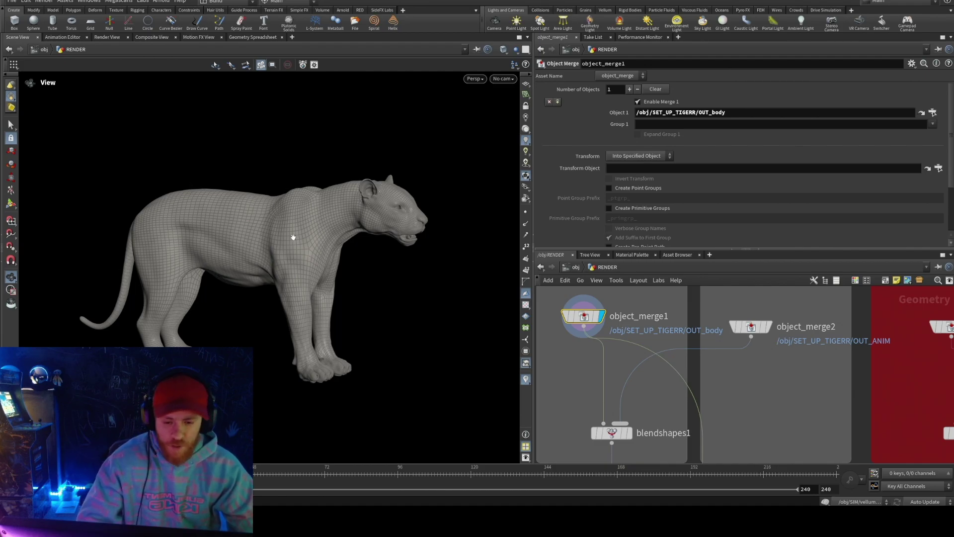
- Examine the T-pose body mesh from all sides and display the OUT_ANIM mesh of object_merge2 for comparison
middle_drag(293, 237, 309, 270)
drag(288, 238, 305, 235)
drag(202, 239, 314, 250)
scroll(314, 250, down, 2)
middle_drag(314, 250, 393, 256)
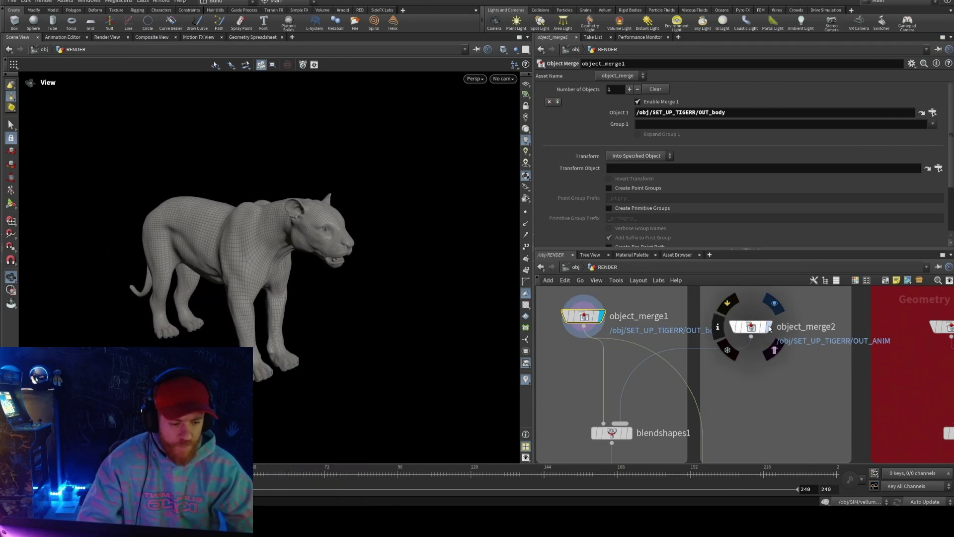
click(770, 327)
drag(263, 269, 345, 256)
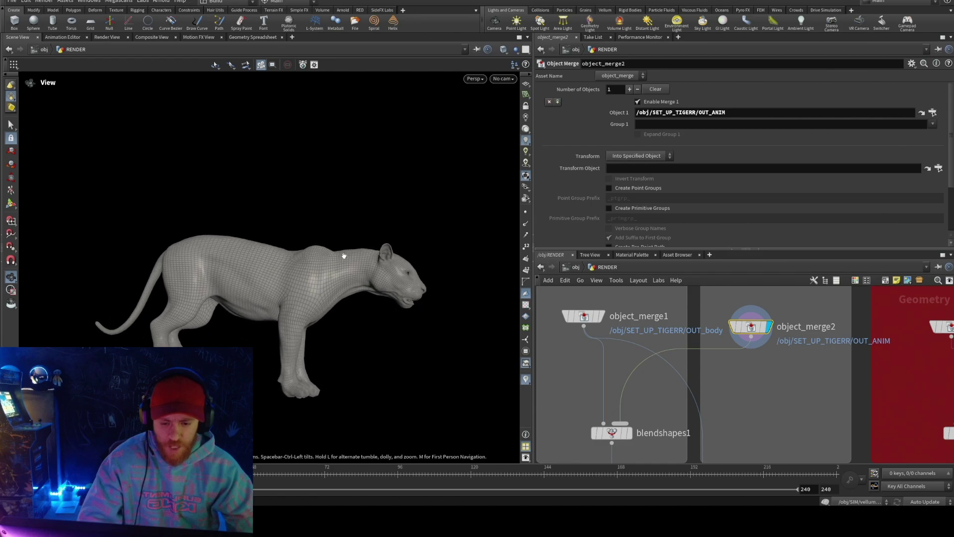
scroll(597, 398, down, 1)
- Display blendshapes1, set its blend1 weight to 0 and inspect the resulting body mesh
click(631, 414)
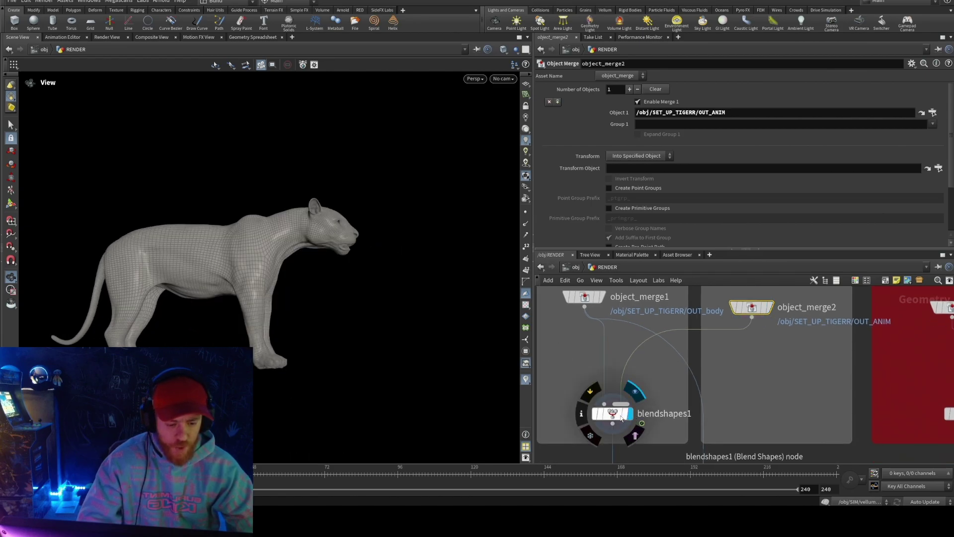
click(613, 414)
scroll(667, 200, down, 3)
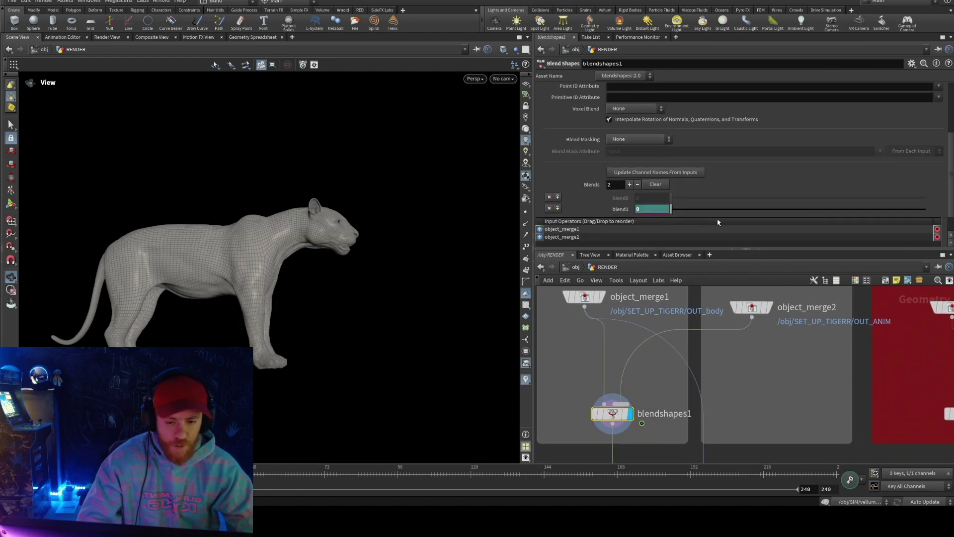
drag(671, 214, 588, 216)
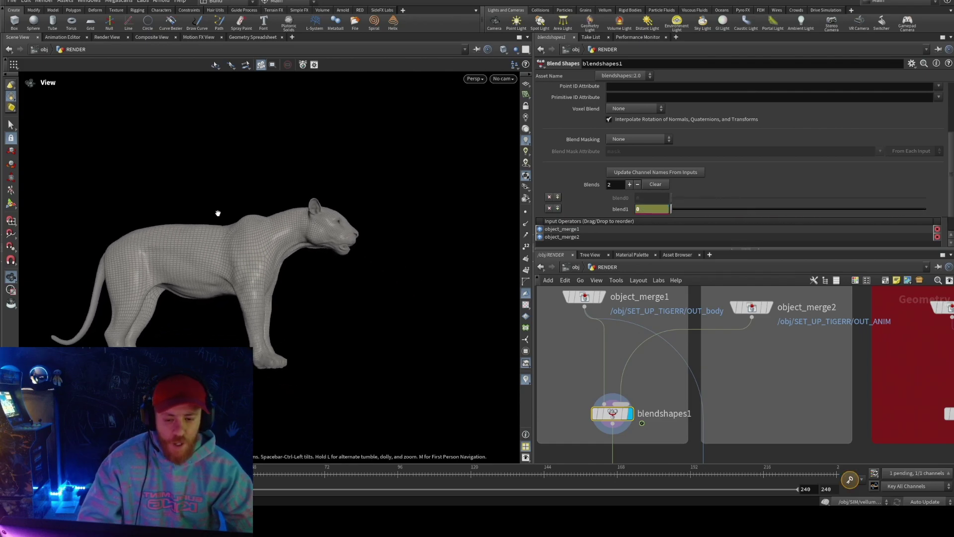
drag(209, 208, 343, 251)
scroll(265, 257, up, 4)
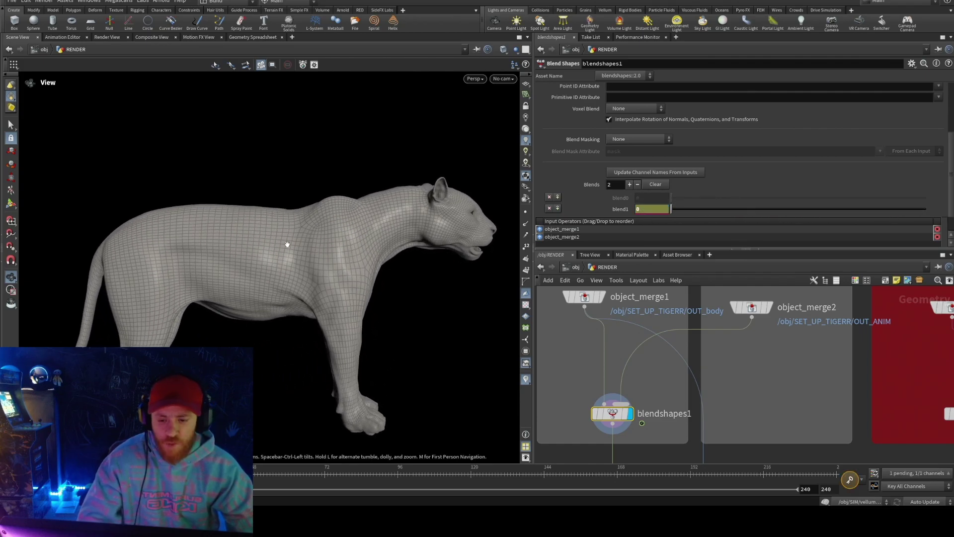
drag(189, 269, 298, 251)
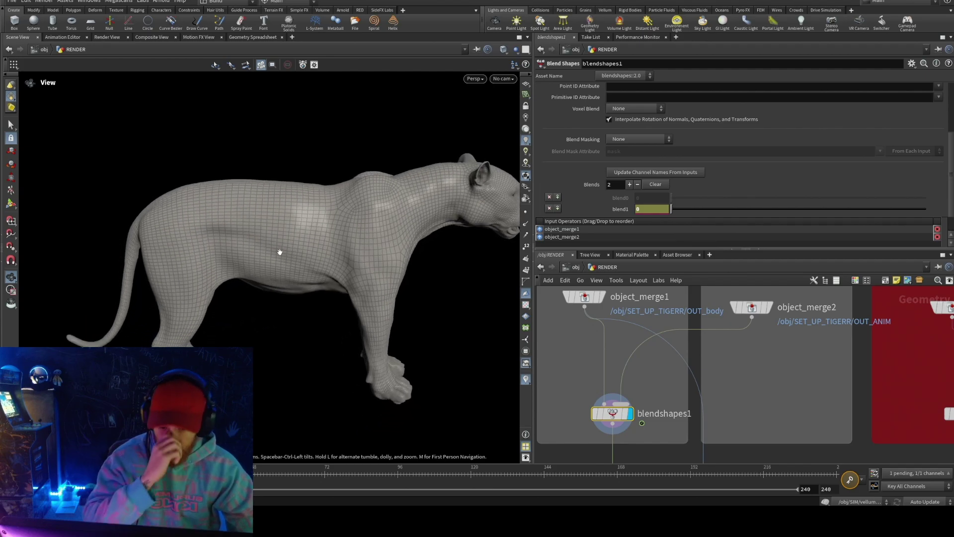
- Display object_merge3 in the red network box and examine the high-resolution render mesh of the tiger
middle_drag(758, 363, 524, 371)
mouse_move(736, 317)
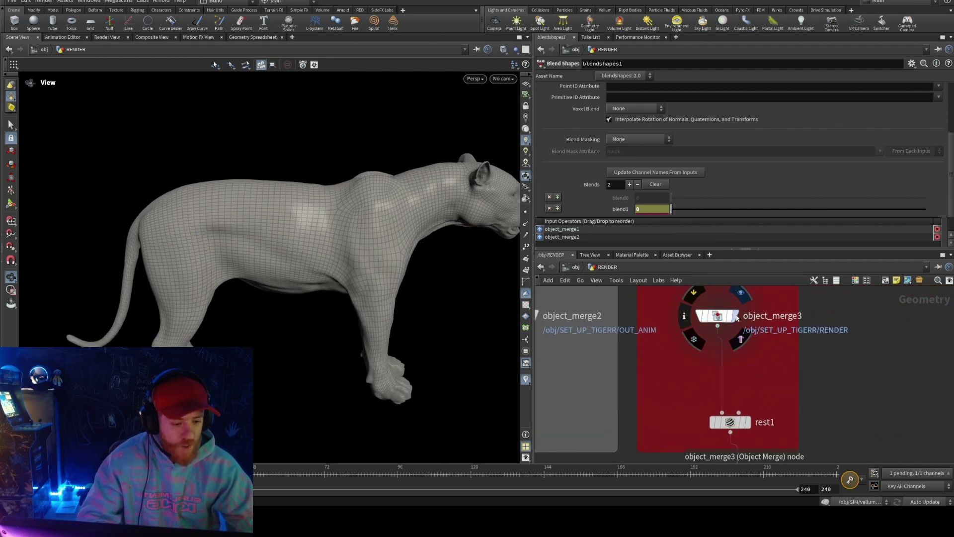
click(721, 321)
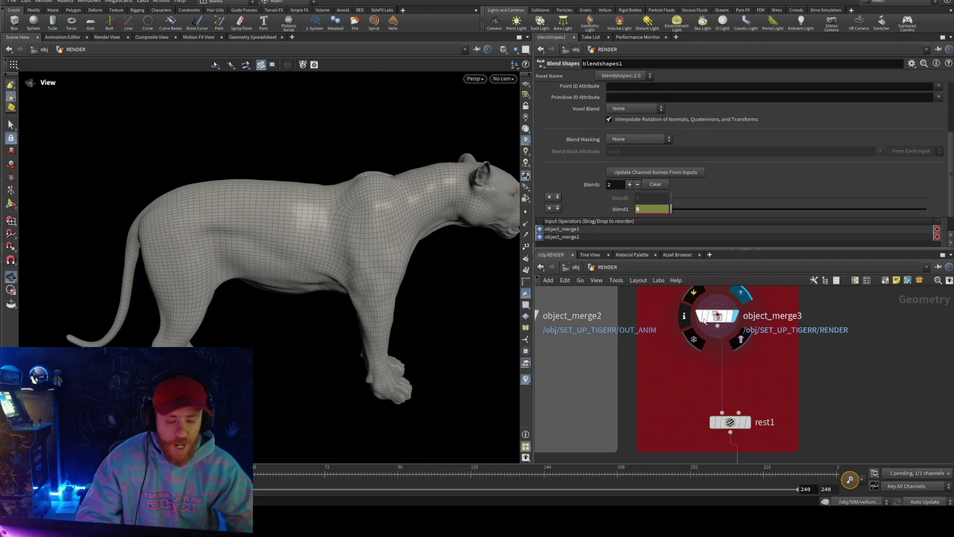
drag(433, 219, 340, 226)
right_drag(341, 226, 288, 207)
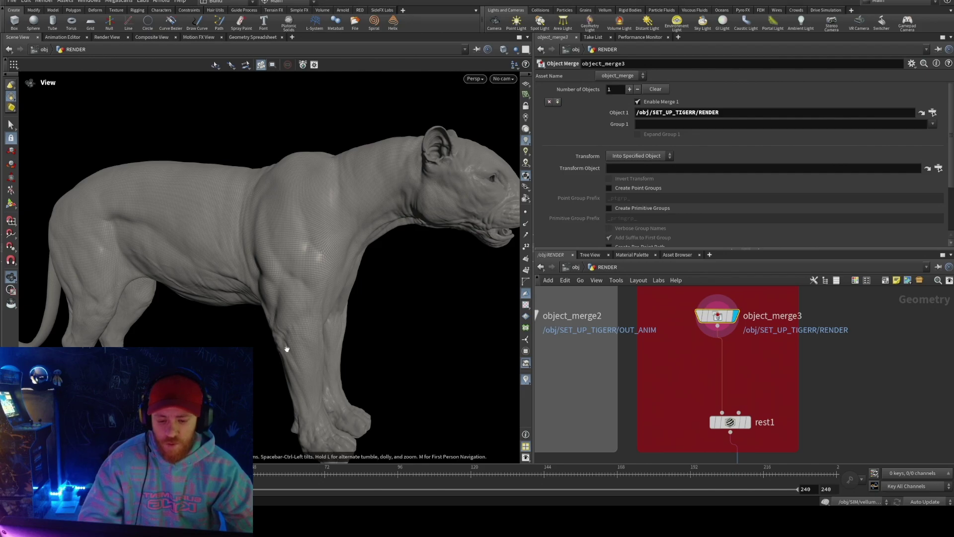
scroll(341, 313, down, 3)
scroll(661, 344, down, 4)
scroll(661, 344, up, 3)
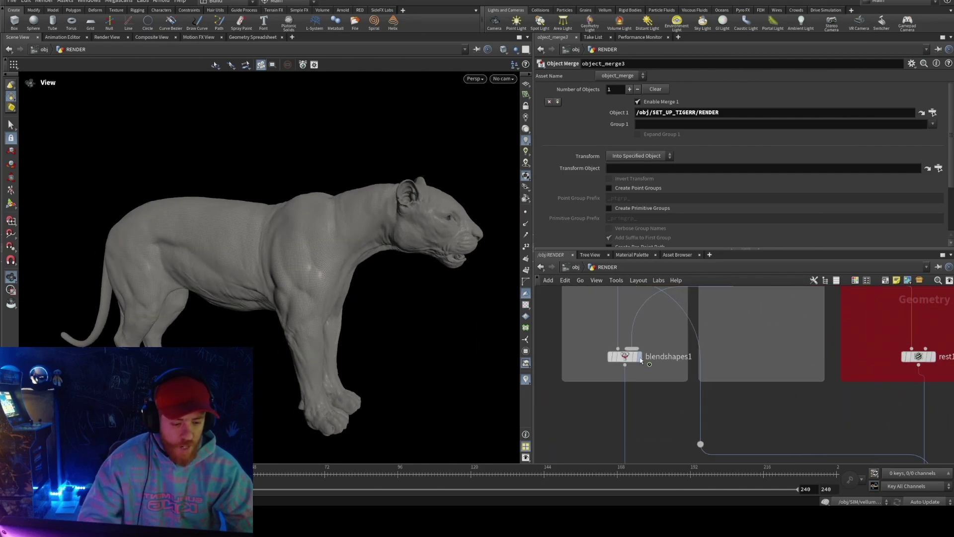
- Display blendshapes1 and set its blend1 weight to 1 for the full pose blend
click(625, 356)
drag(672, 209, 927, 209)
middle_drag(448, 322, 392, 295)
- Display pointdeform1 and examine the deformed render mesh around the body and head
middle_drag(917, 385, 692, 368)
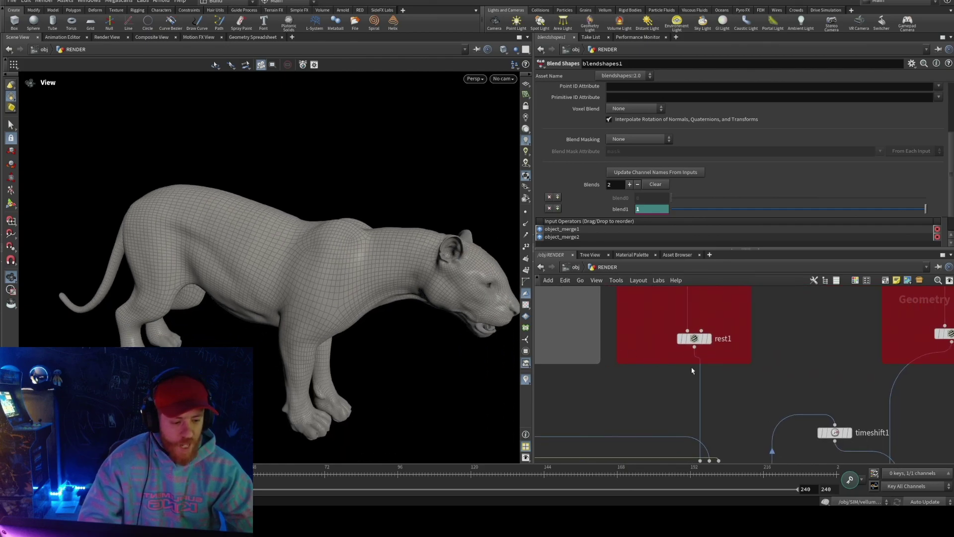
middle_drag(793, 375, 784, 298)
scroll(743, 352, down, 1)
middle_drag(708, 393, 784, 360)
scroll(743, 351, up, 4)
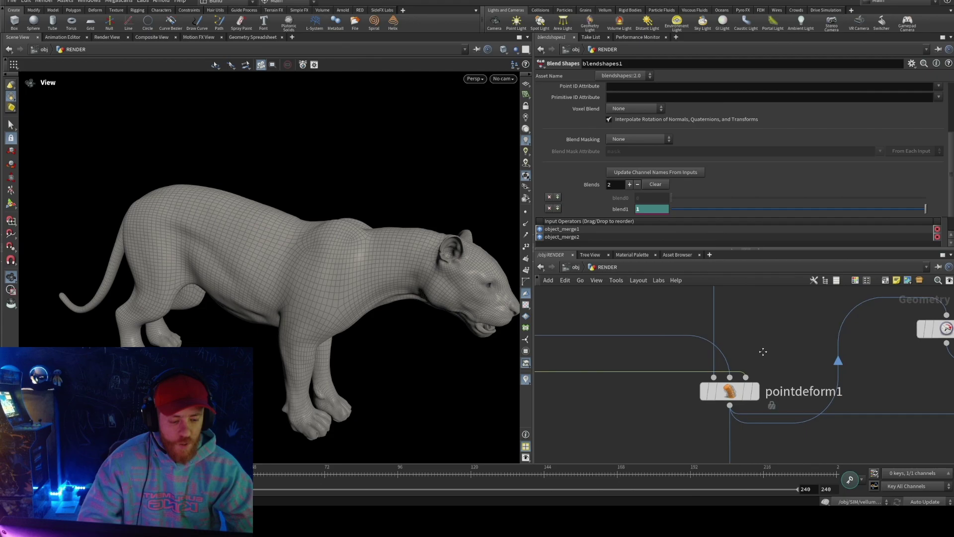
scroll(745, 348, down, 3)
scroll(661, 343, up, 2)
mouse_move(626, 394)
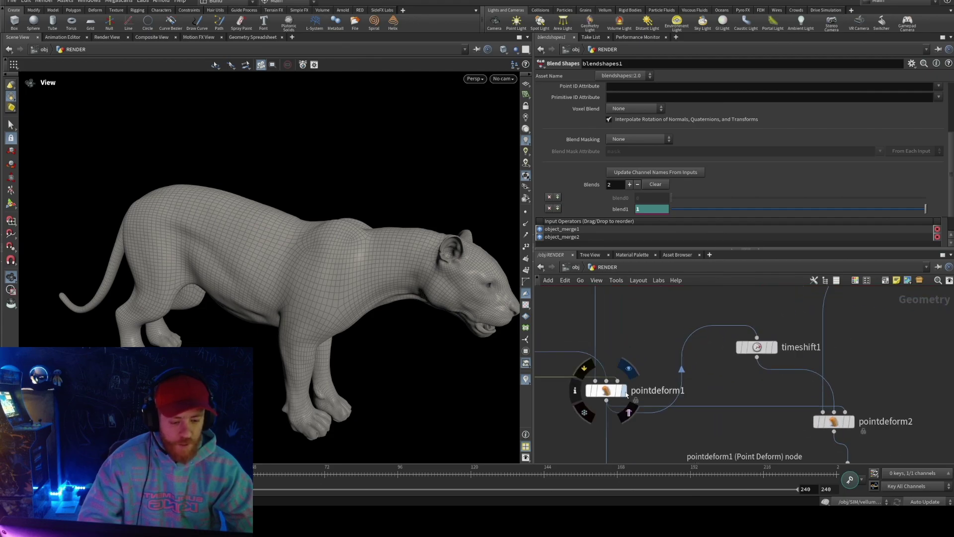
click(606, 393)
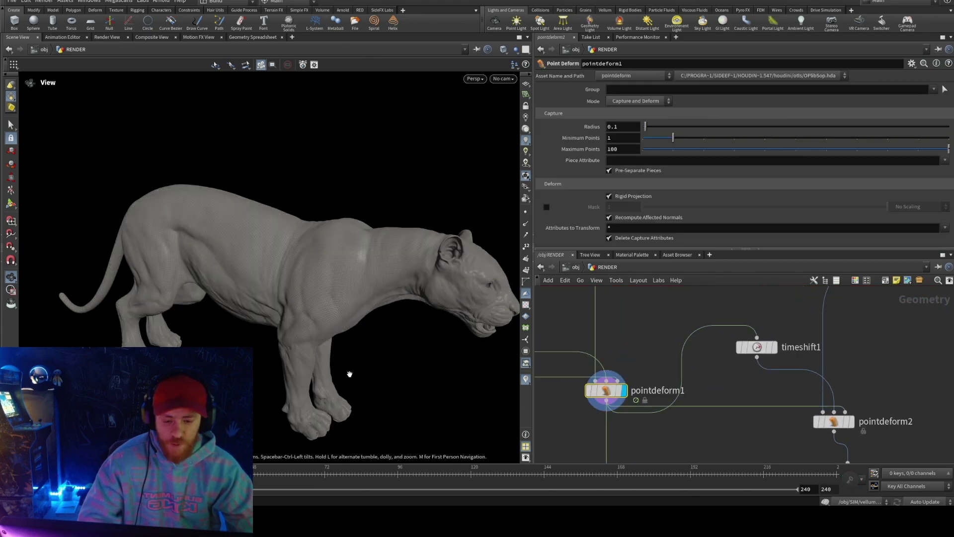
middle_drag(384, 289, 324, 279)
right_drag(323, 279, 377, 258)
drag(377, 257, 316, 266)
middle_drag(317, 265, 462, 268)
right_drag(462, 268, 303, 268)
middle_drag(303, 267, 426, 267)
- Trace the mesh and rest lattice inputs of pointdeform1 back to their source nodes in the network
right_drag(674, 321, 599, 357)
middle_drag(600, 357, 666, 386)
scroll(760, 388, up, 5)
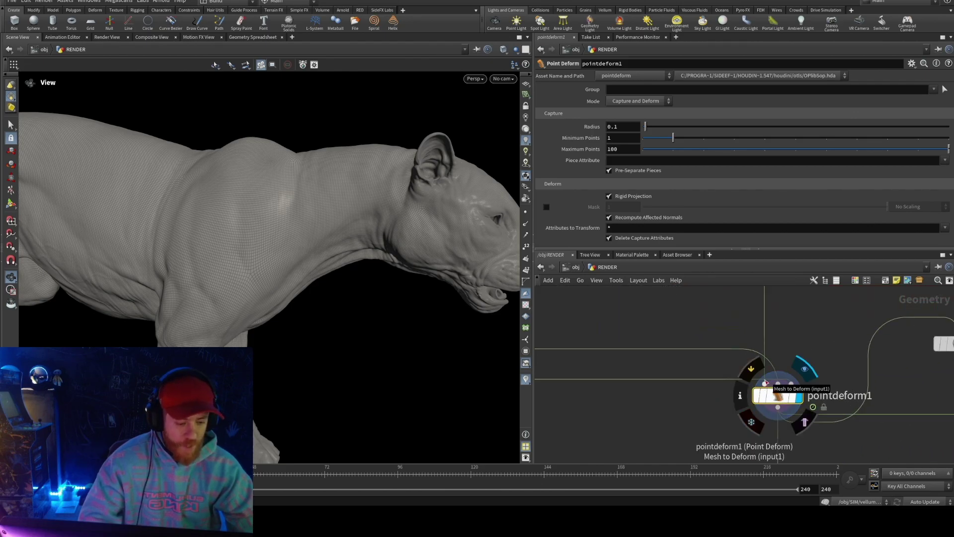
scroll(765, 382, down, 5)
scroll(755, 447, up, 4)
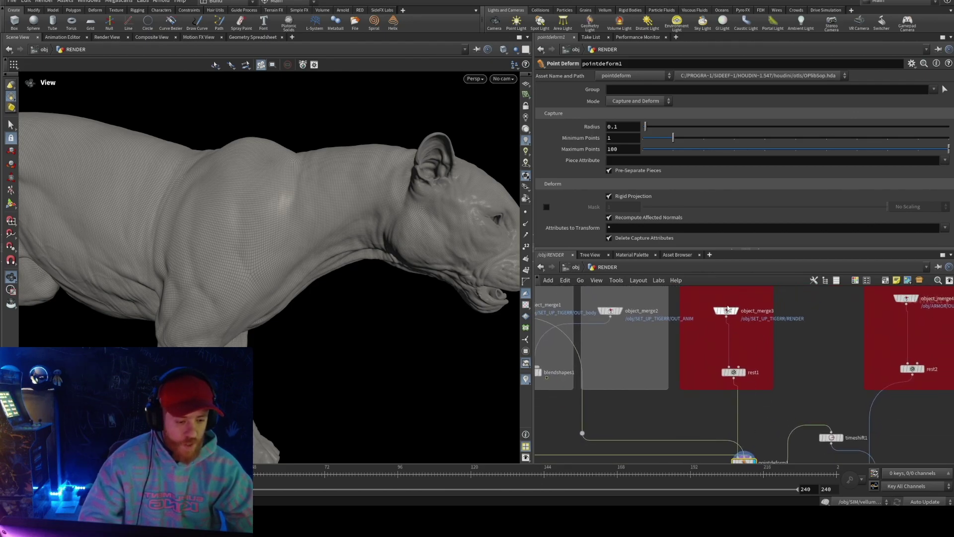
scroll(695, 411, up, 1)
scroll(695, 411, down, 2)
scroll(728, 347, up, 5)
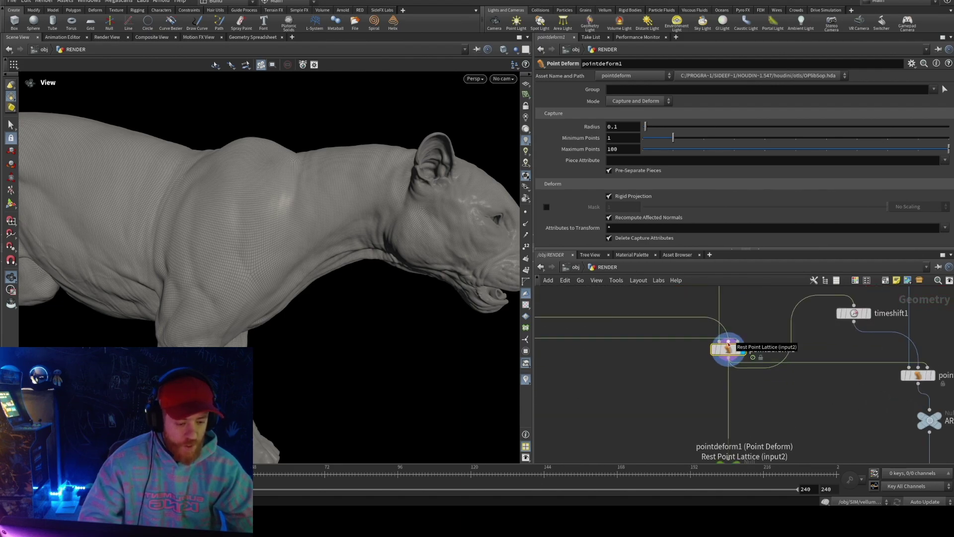
middle_drag(644, 355, 687, 408)
scroll(754, 384, down, 3)
scroll(692, 389, up, 2)
- Display blendshapes1 and follow its connection into the deformed lattice input of pointdeform1
click(675, 342)
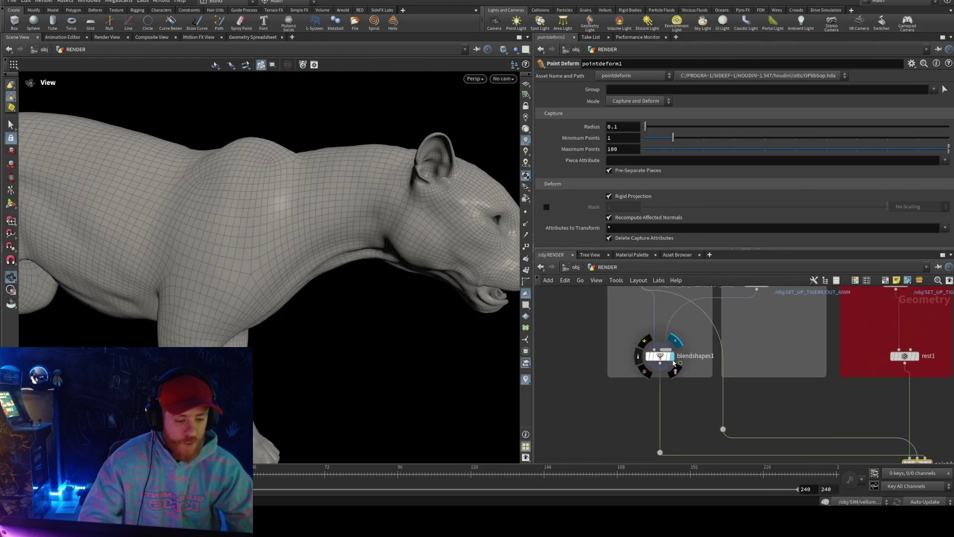
click(660, 355)
scroll(773, 382, down, 3)
middle_drag(801, 388, 699, 360)
scroll(736, 370, up, 3)
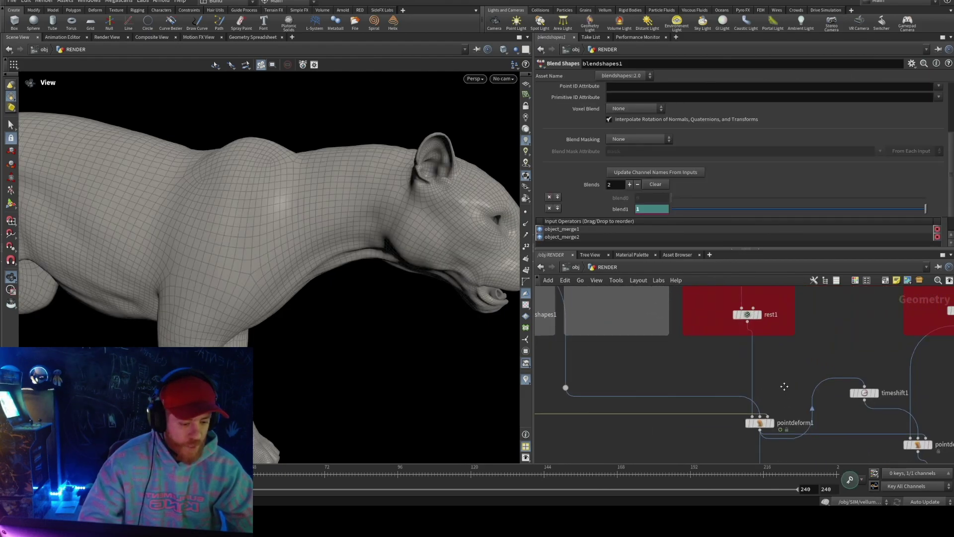
scroll(782, 390, up, 2)
middle_drag(772, 435, 739, 392)
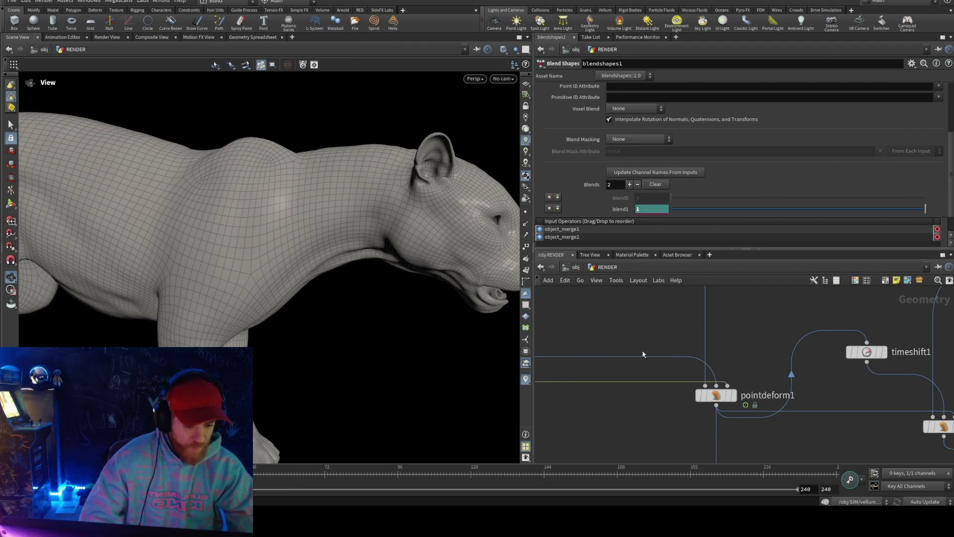
- Compare the T-pose mesh of object_merge1 with the render mesh by displaying it and switching the display to pointdeform1
scroll(593, 341, down, 3)
middle_drag(592, 341, 750, 450)
scroll(749, 372, down, 1)
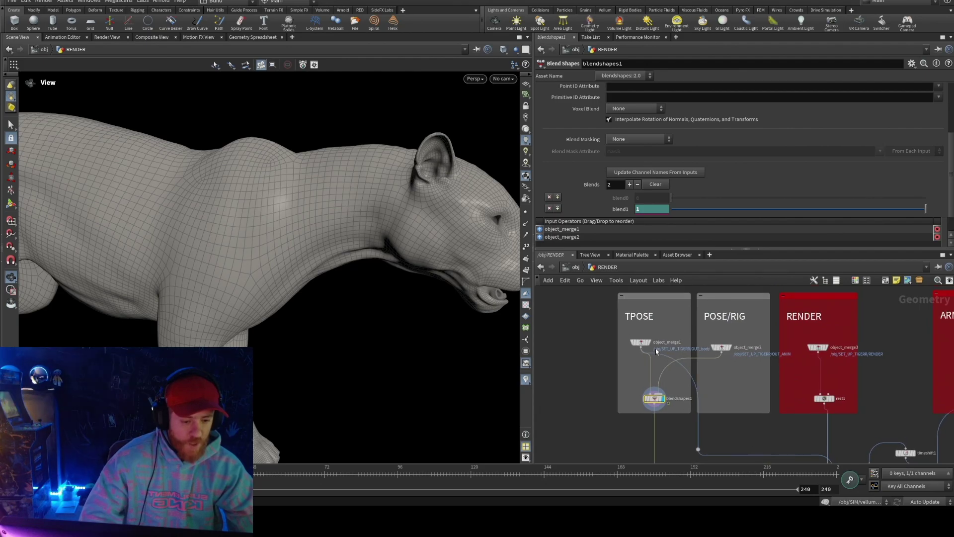
click(634, 345)
right_drag(329, 244, 257, 247)
middle_drag(736, 422, 615, 329)
scroll(615, 329, up, 1)
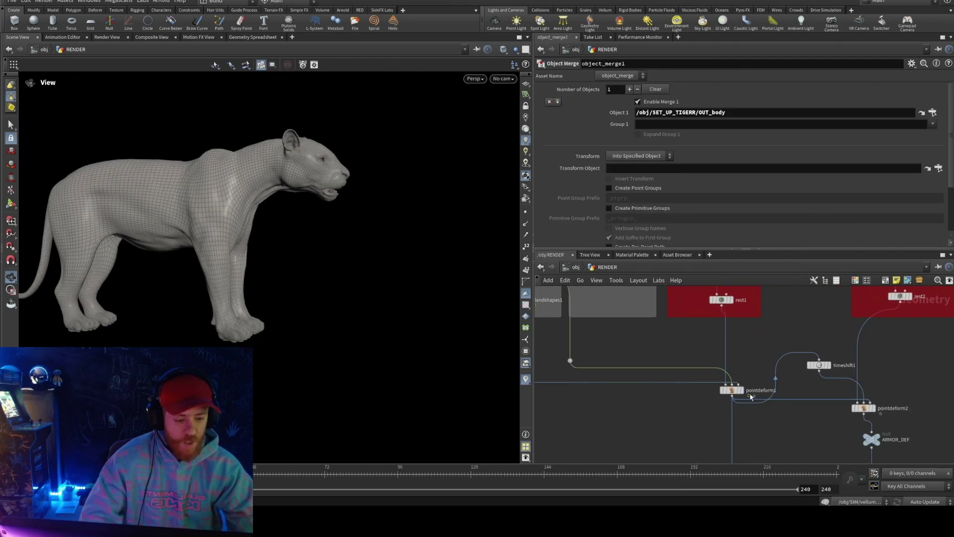
click(743, 390)
- Display object_merge4 in the ARMOR network box and examine the imported armor geometry
middle_drag(914, 335, 715, 446)
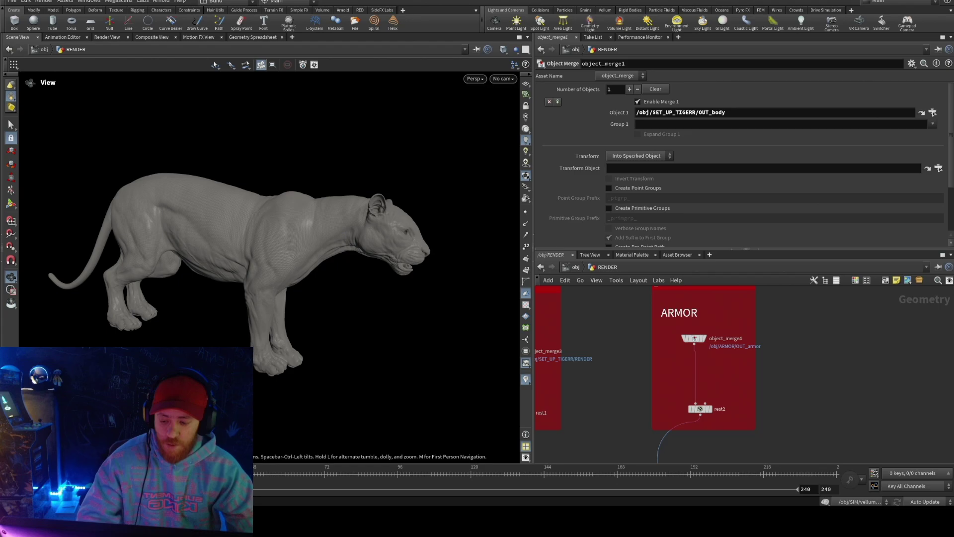
mouse_move(705, 340)
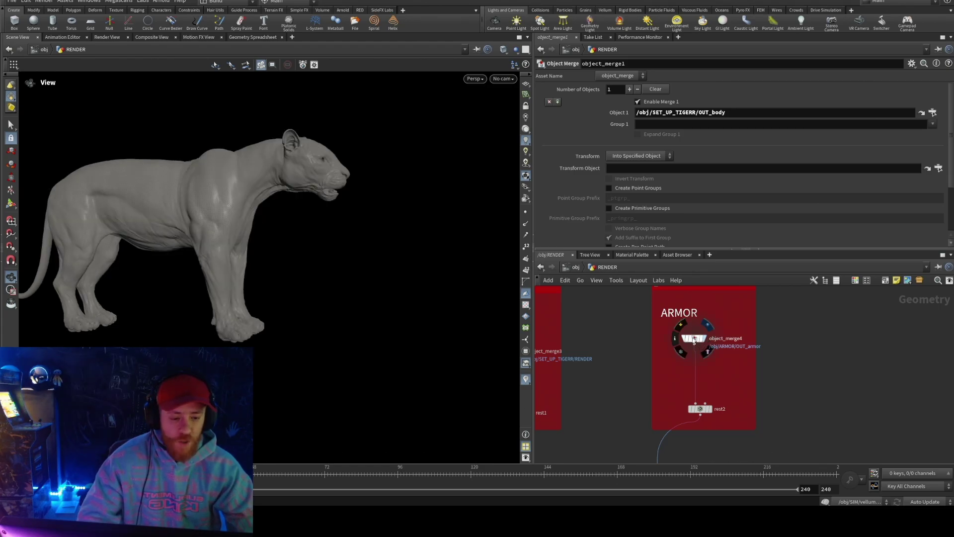
click(693, 341)
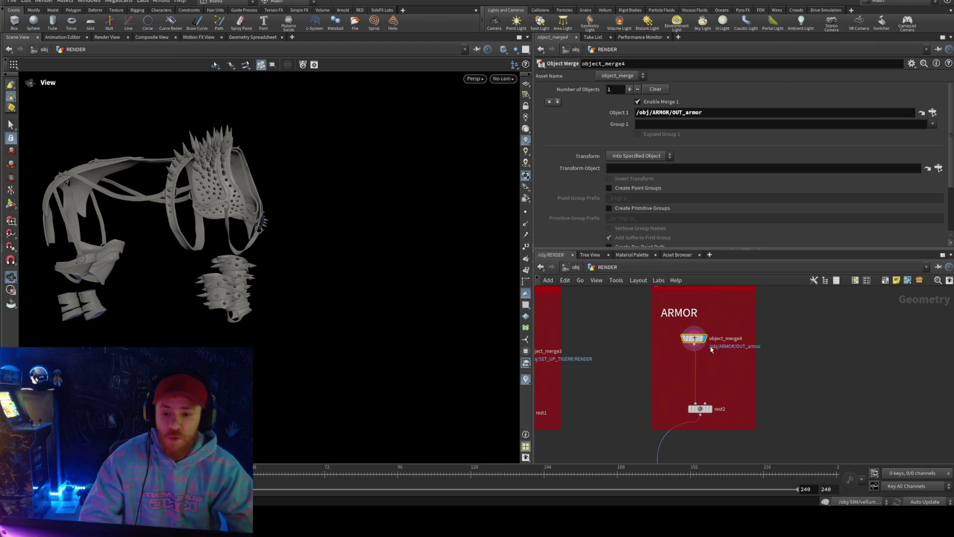
drag(366, 215, 293, 253)
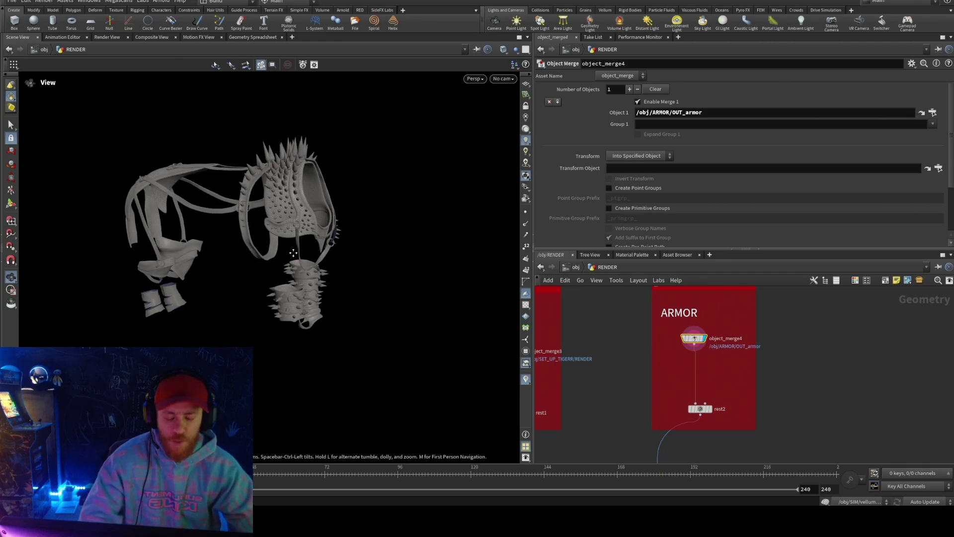
middle_drag(294, 253, 305, 253)
- Trace the armor branch from rest2 to pointdeform2, including its timeshift1 and pointdeform1 connections
middle_drag(671, 392, 683, 371)
middle_drag(615, 389, 713, 350)
scroll(713, 351, up, 1)
middle_drag(741, 454, 724, 375)
scroll(729, 375, up, 3)
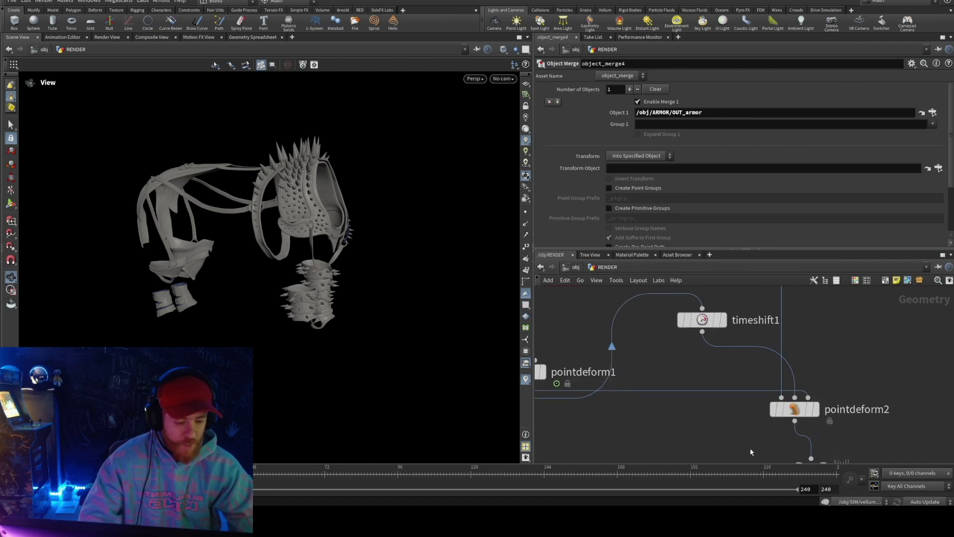
middle_drag(884, 303, 742, 371)
scroll(778, 342, down, 3)
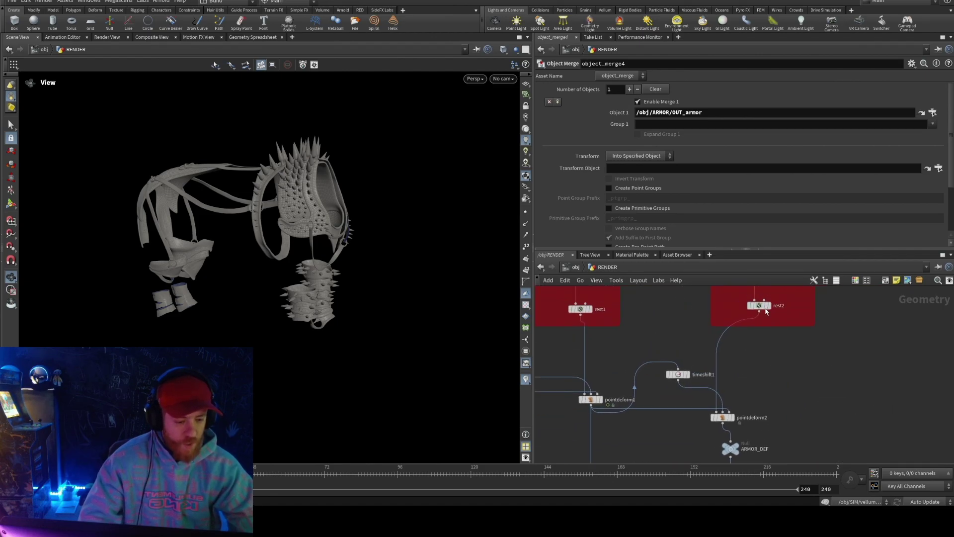
scroll(729, 372, up, 5)
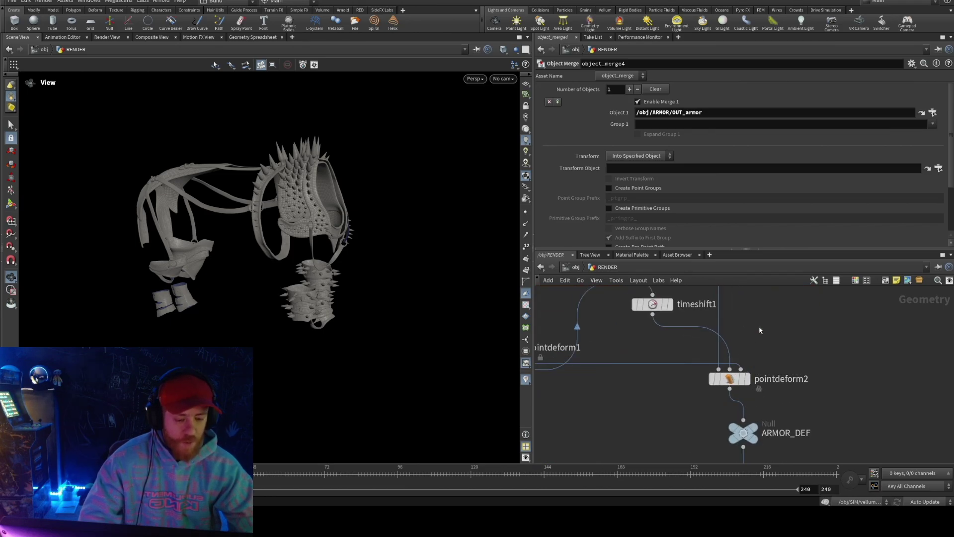
middle_drag(768, 314, 792, 366)
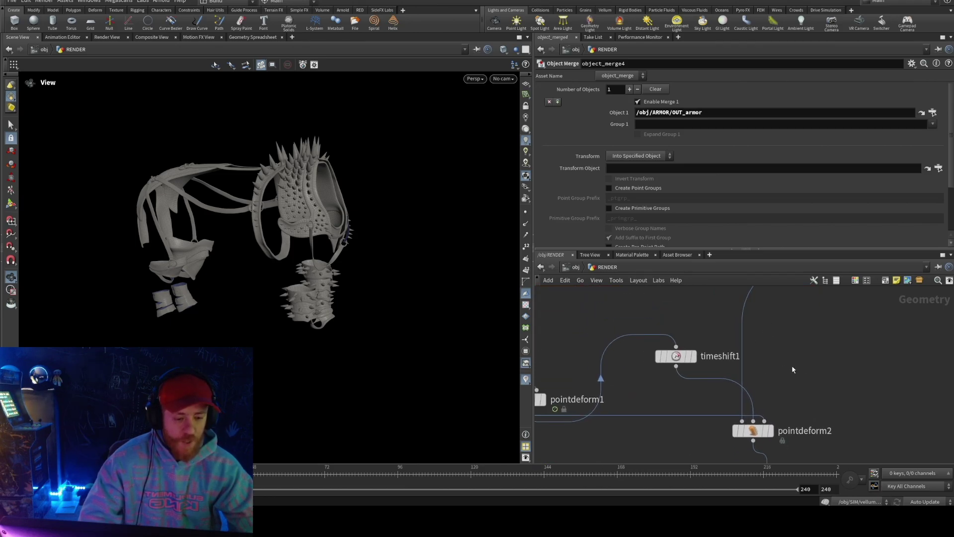
- Display timeshift1 and inspect its Frame setting and its connection to pointdeform2
click(695, 357)
click(677, 357)
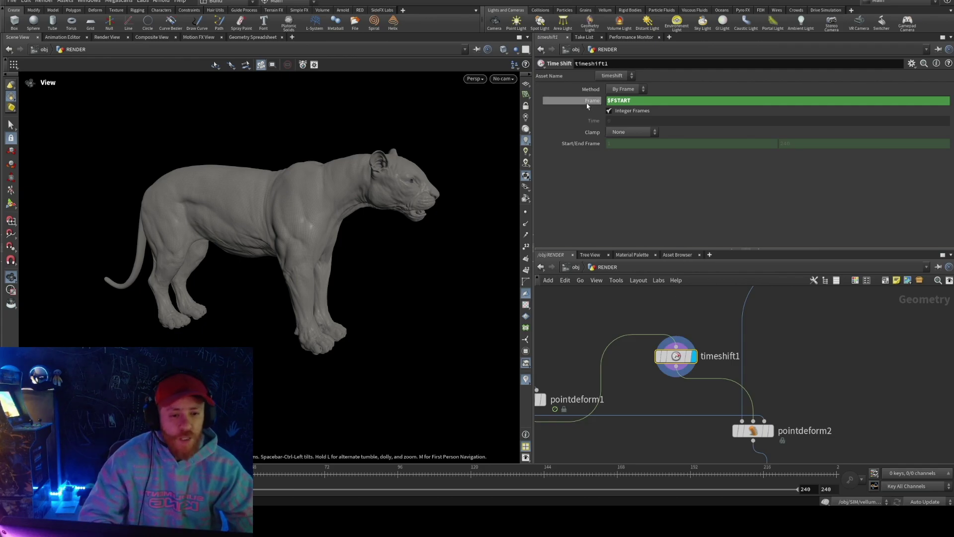
middle_drag(662, 403, 663, 392)
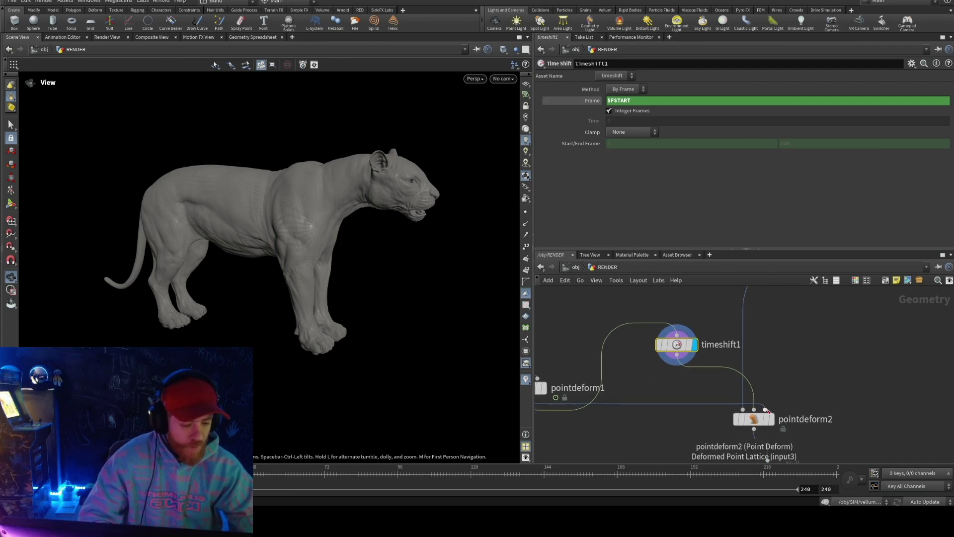
- Switch the display to pointdeform1 and inspect the tiger's head and body up close
scroll(646, 407, down, 3)
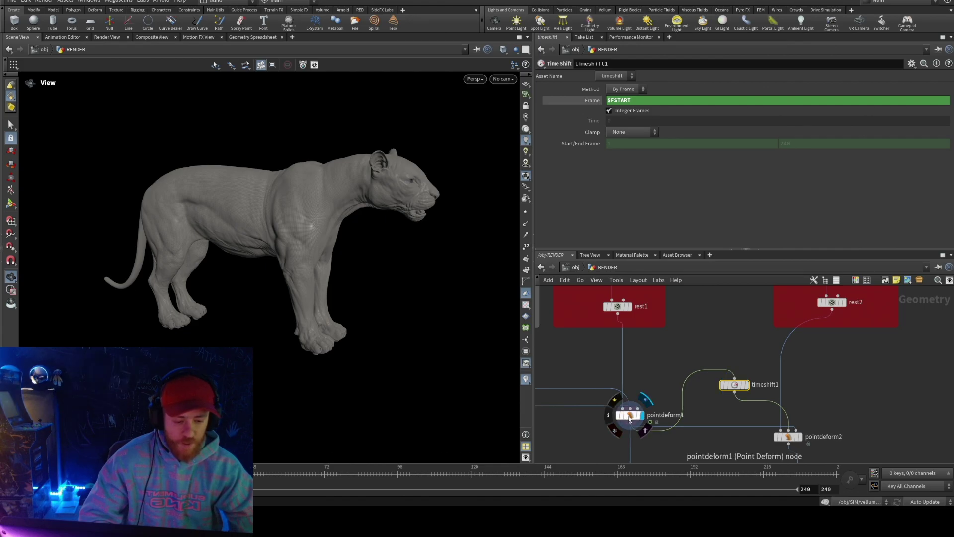
click(632, 415)
middle_drag(392, 220, 317, 248)
scroll(316, 247, up, 2)
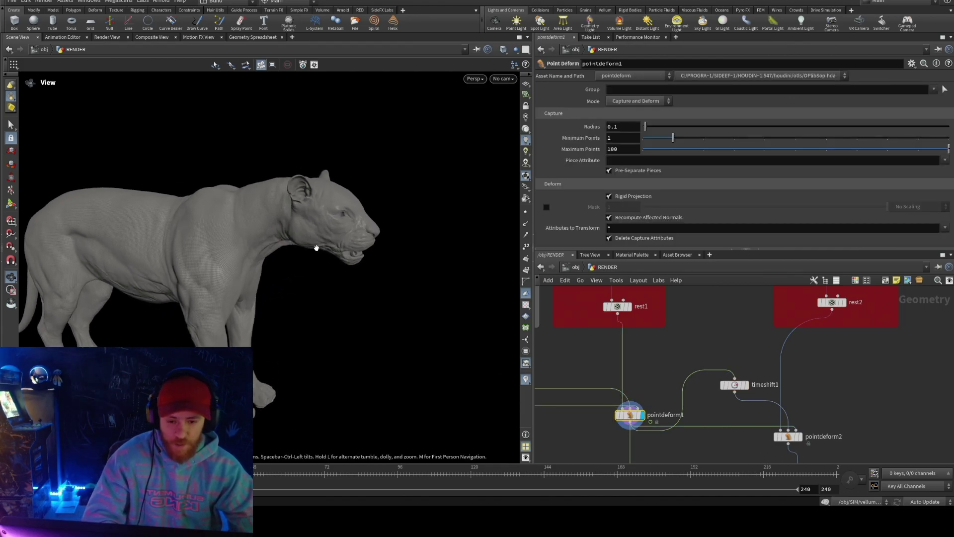
- Scrub through the tiger's deformed body animation and display pointdeform2 to inspect how the armor deforms
drag(219, 472, 265, 472)
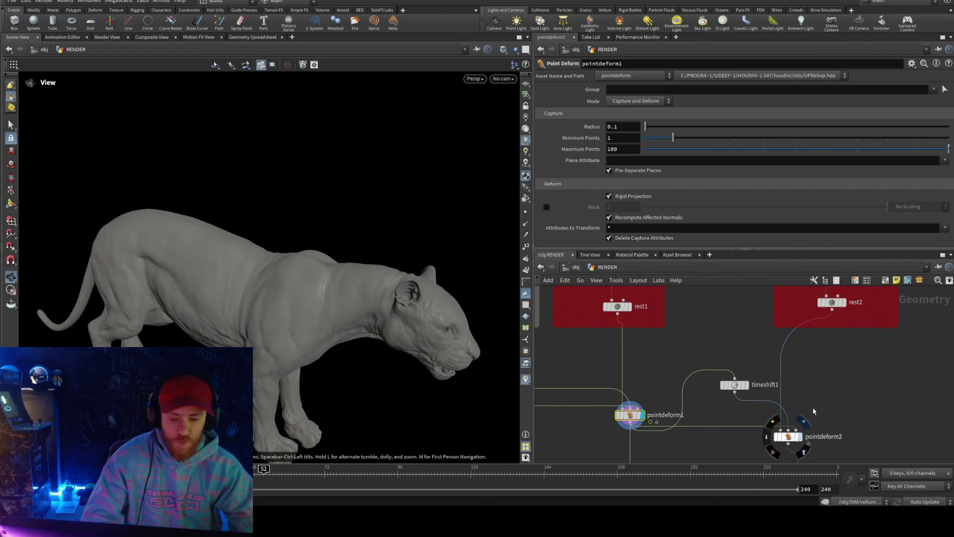
click(795, 437)
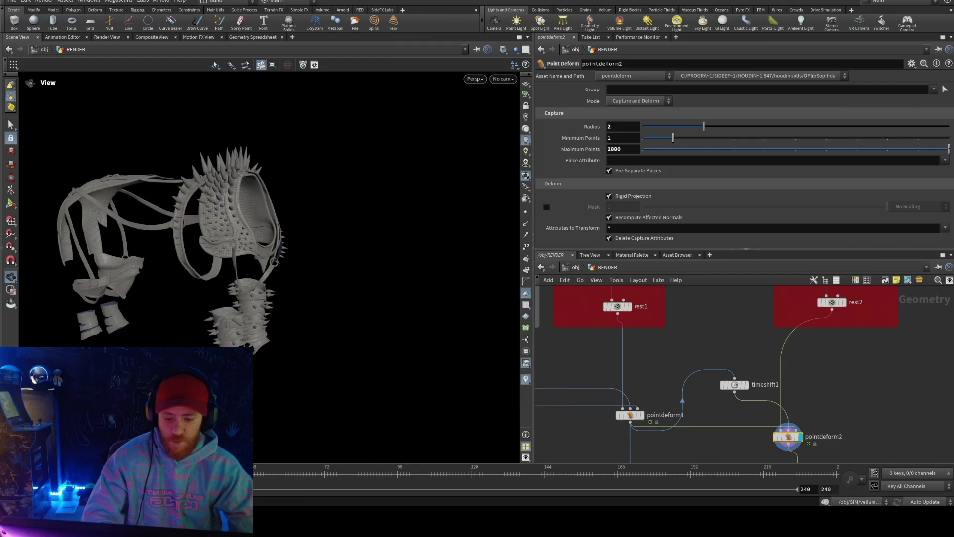
middle_drag(723, 438, 720, 380)
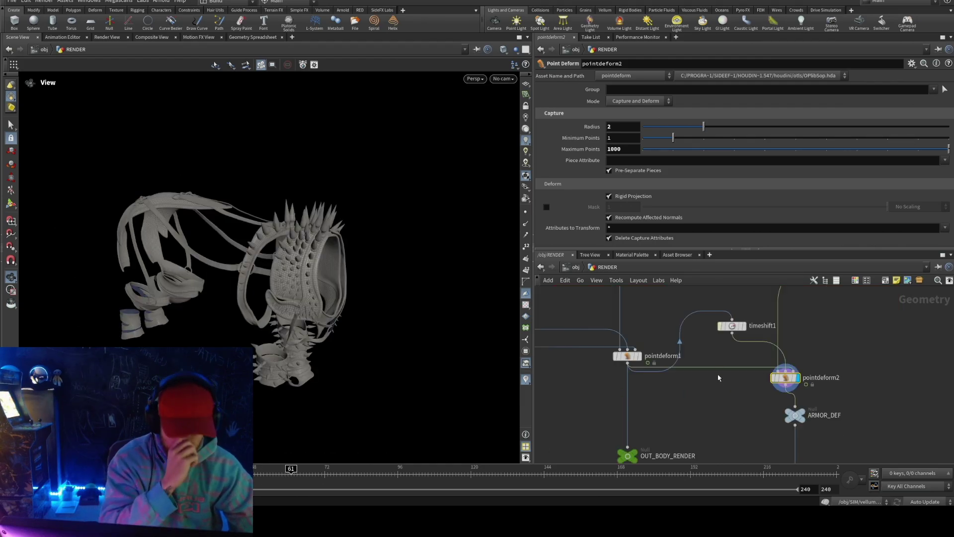
- Disconnect Armor_COLL from merge1 and display merge1 with only the body render and deformed armor feeding it
middle_drag(834, 476, 851, 307)
middle_drag(745, 334, 706, 366)
scroll(730, 401, down, 3)
middle_drag(680, 423, 673, 402)
middle_drag(722, 341, 717, 306)
click(733, 326)
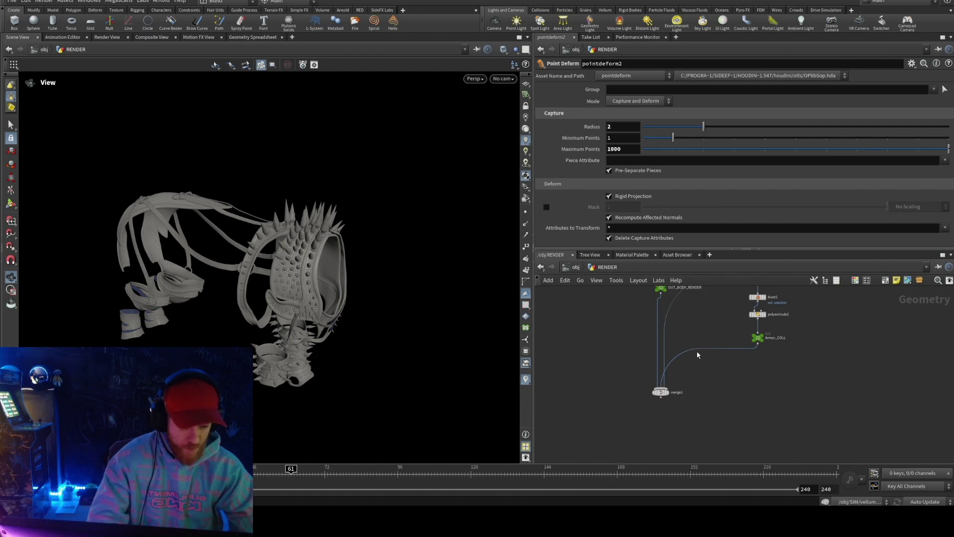
click(668, 390)
click(667, 392)
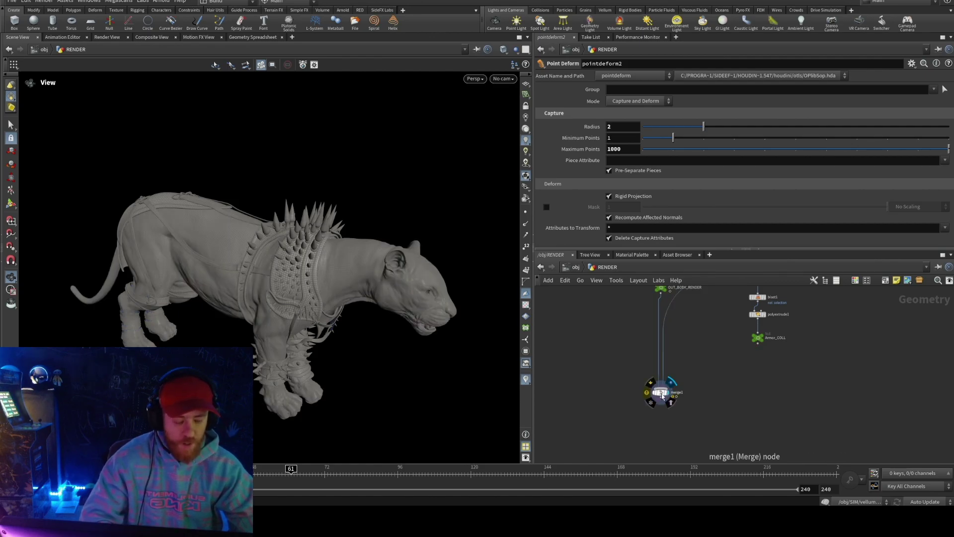
- Select merge1 and examine the combined tiger body and armor from the side
click(660, 392)
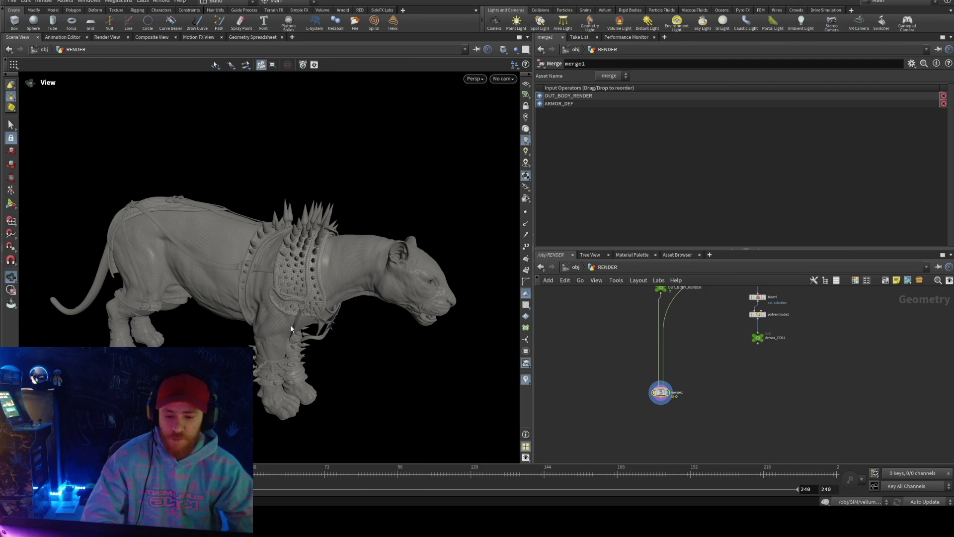
drag(302, 298, 308, 268)
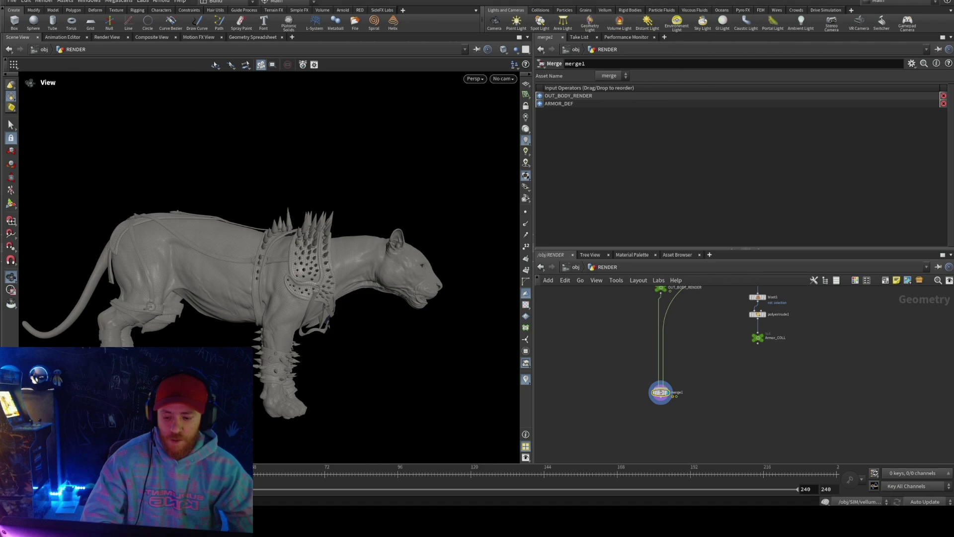
alt+drag(243, 303, 238, 303)
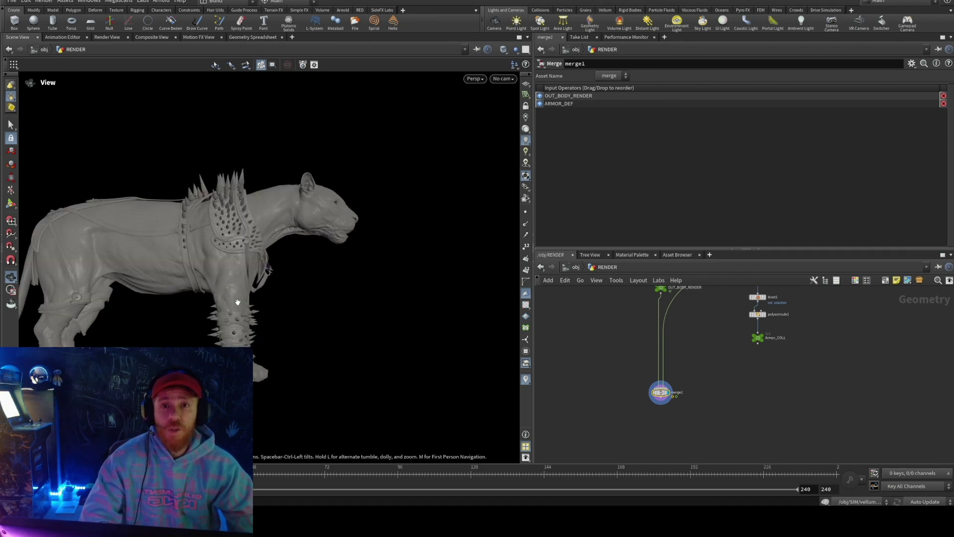